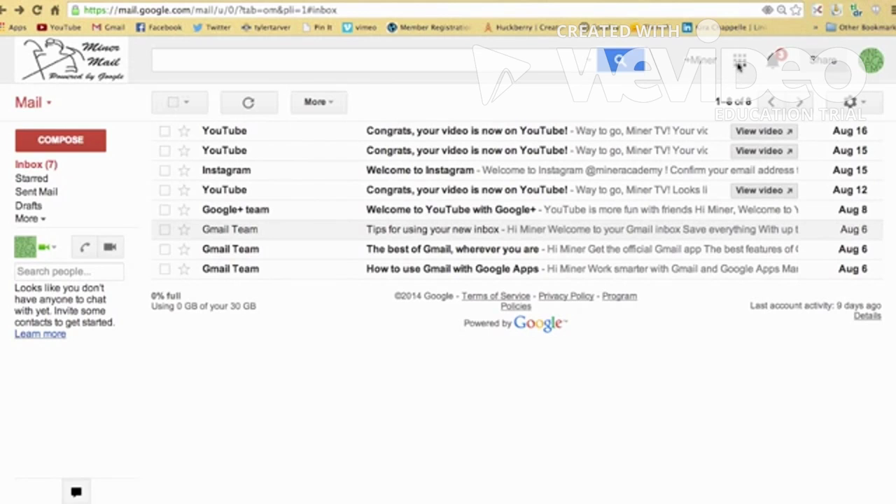
- Go from Gmail to Google Drive through the Google apps grid
{"action": "left_click", "coordinate": [740, 63]}
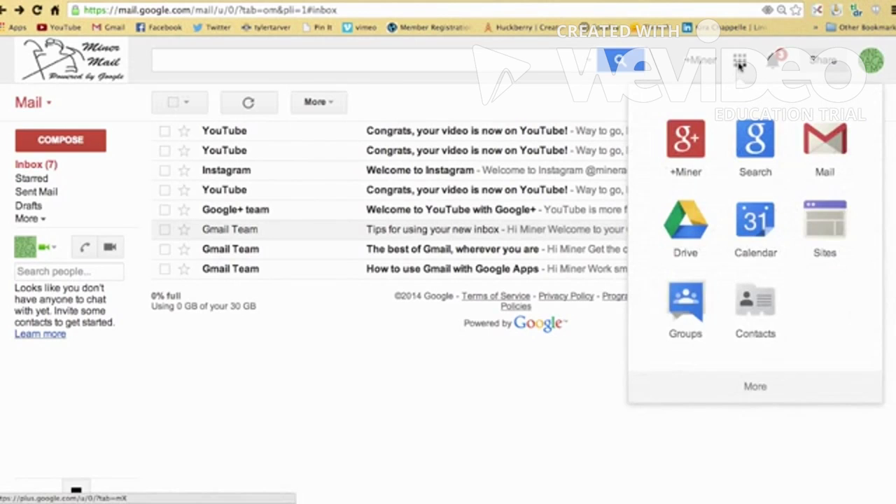
{"action": "left_click", "coordinate": [695, 232]}
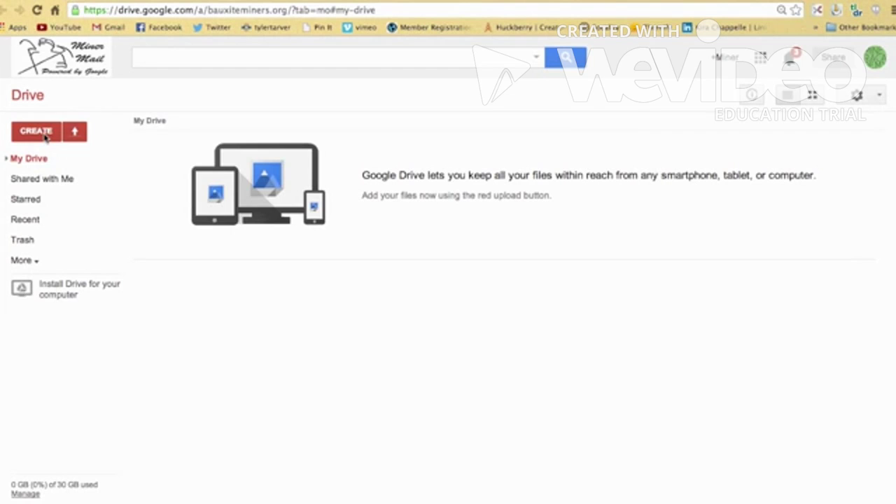
- Create a new folder named 'English 9' in My Drive
{"action": "left_click", "coordinate": [47, 137]}
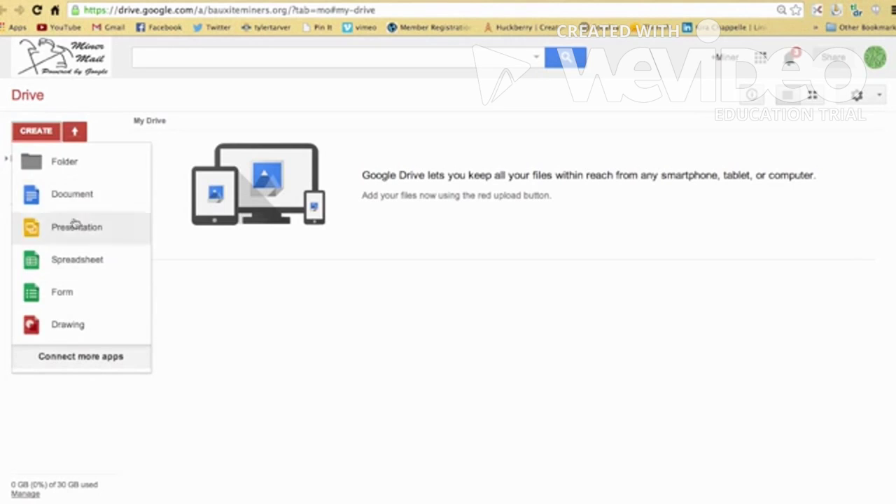
{"action": "left_click", "coordinate": [90, 170]}
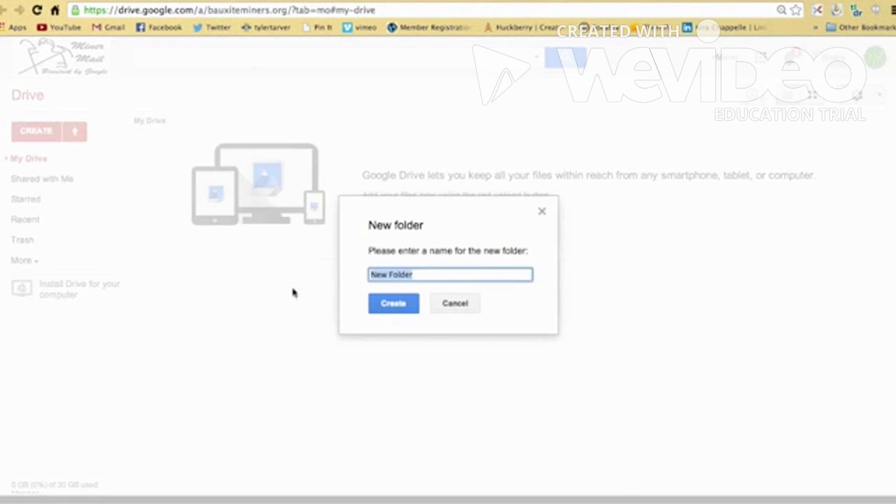
{"action": "type", "text": "En"}
{"action": "type", "text": "glish 9"}
{"action": "key", "text": "Return"}
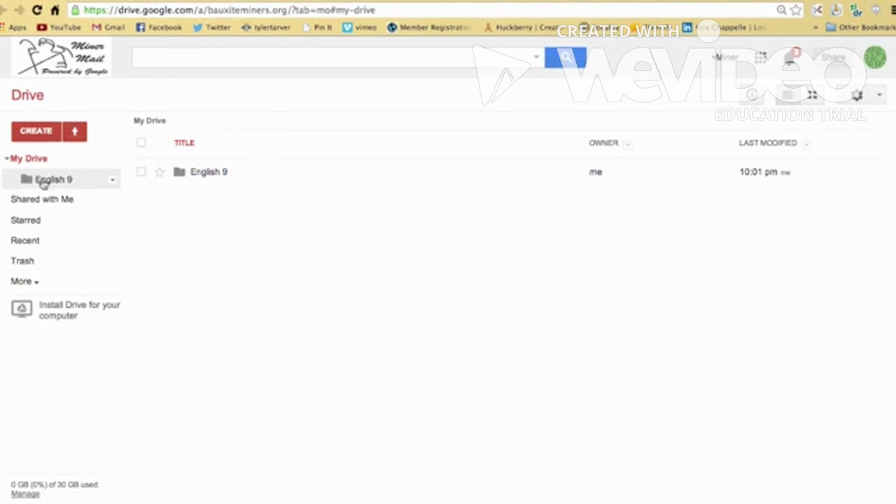
- Collapse and re-expand the My Drive folder tree twice
{"action": "left_click", "coordinate": [7, 160]}
{"action": "left_click", "coordinate": [7, 160]}
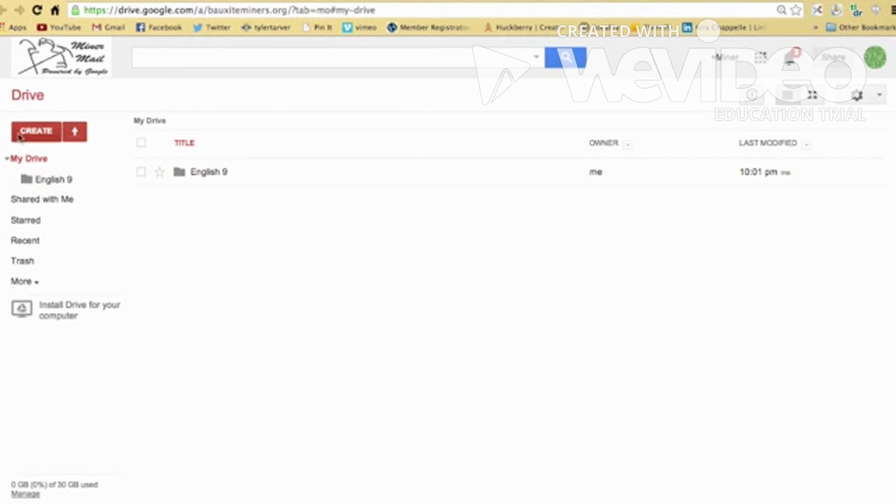
{"action": "left_click", "coordinate": [7, 160]}
{"action": "left_click", "coordinate": [8, 161]}
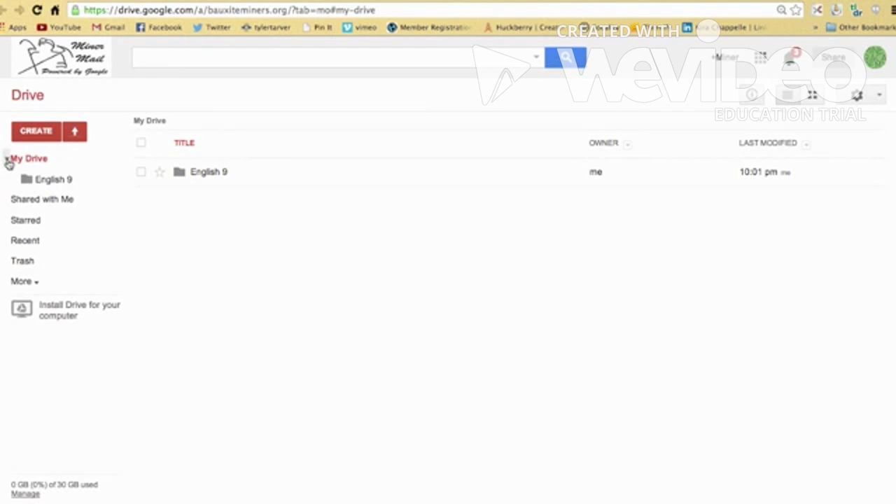
- Make another new folder in My Drive and name it 'Civics'
{"action": "left_click", "coordinate": [31, 132]}
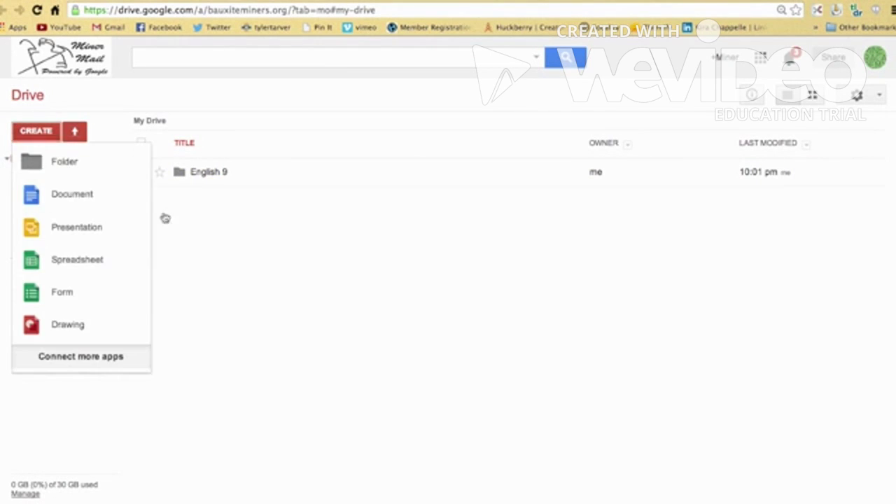
{"action": "left_click", "coordinate": [70, 162]}
{"action": "type", "text": "Civics"}
{"action": "key", "text": "Return"}
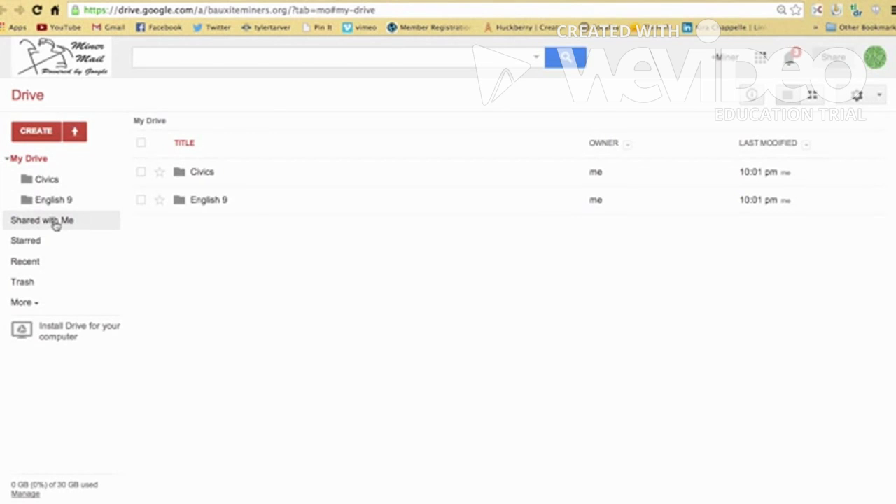
{"action": "left_click", "coordinate": [55, 224]}
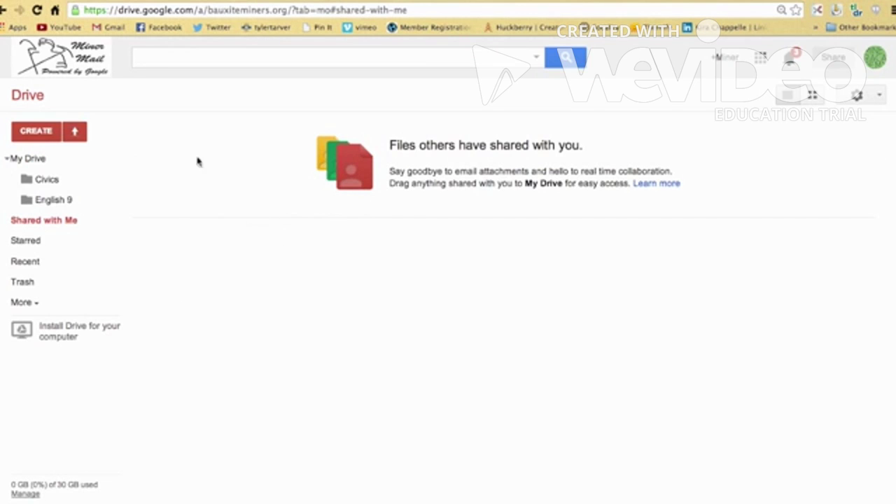
{"action": "left_click_drag", "start_coordinate": [244, 257], "coordinate": [178, 252]}
{"action": "left_click", "coordinate": [49, 180]}
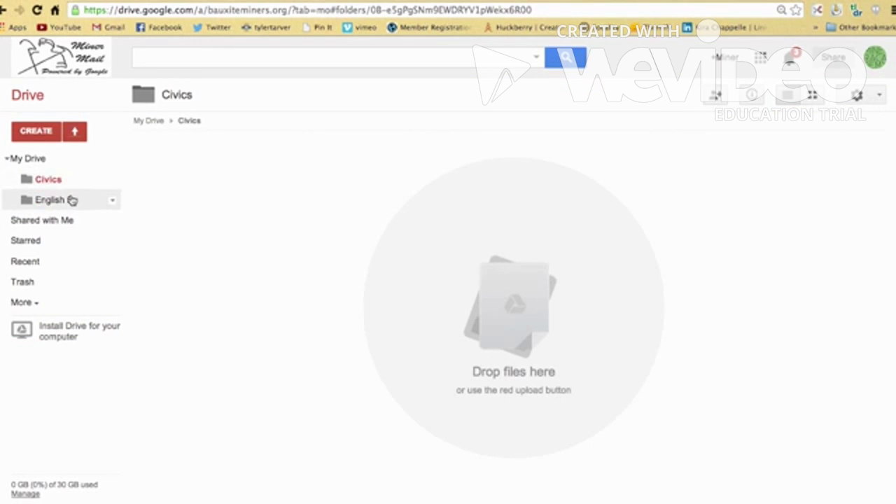
{"action": "left_click", "coordinate": [51, 162]}
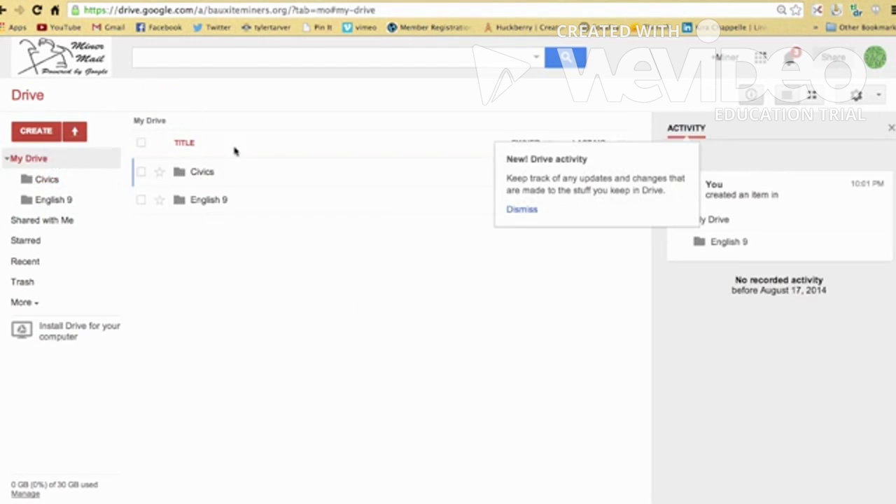
{"action": "left_click", "coordinate": [522, 210]}
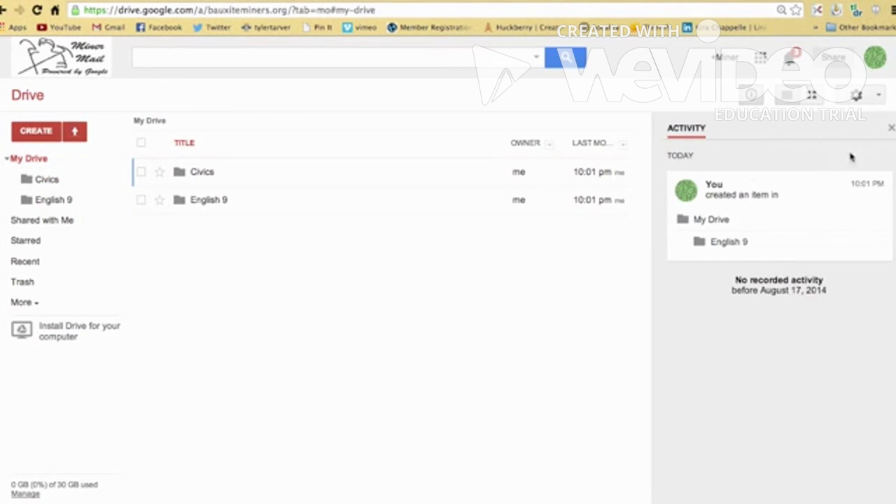
{"action": "left_click", "coordinate": [892, 129]}
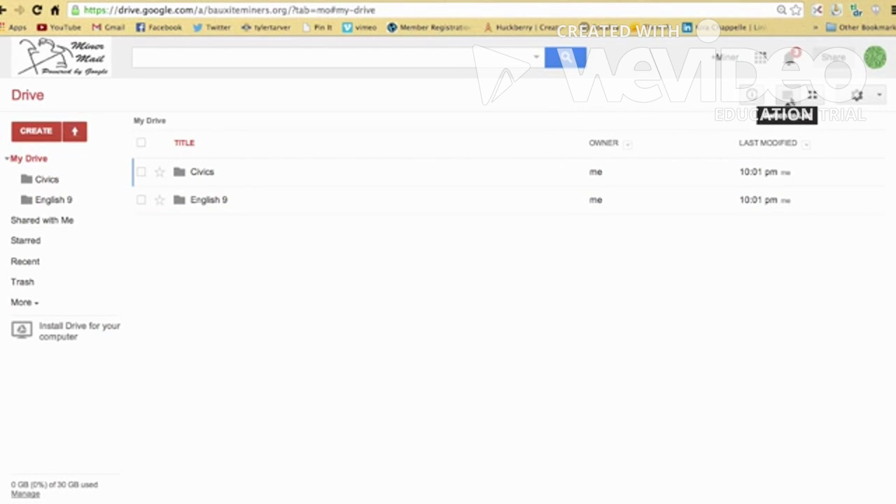
{"action": "left_click", "coordinate": [812, 94]}
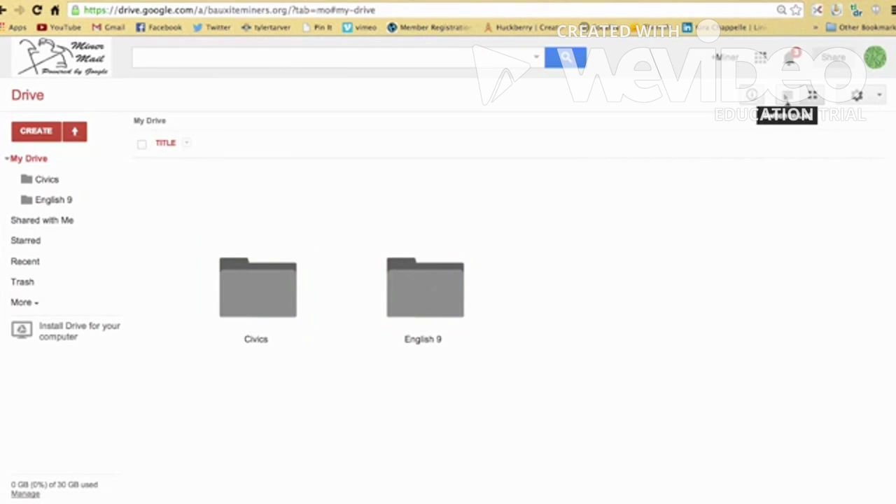
{"action": "left_click", "coordinate": [787, 96]}
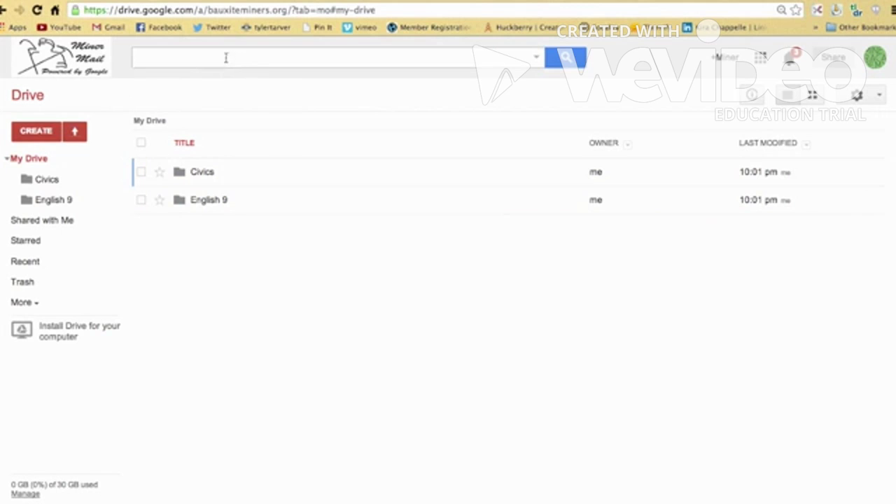
{"action": "left_click", "coordinate": [178, 55]}
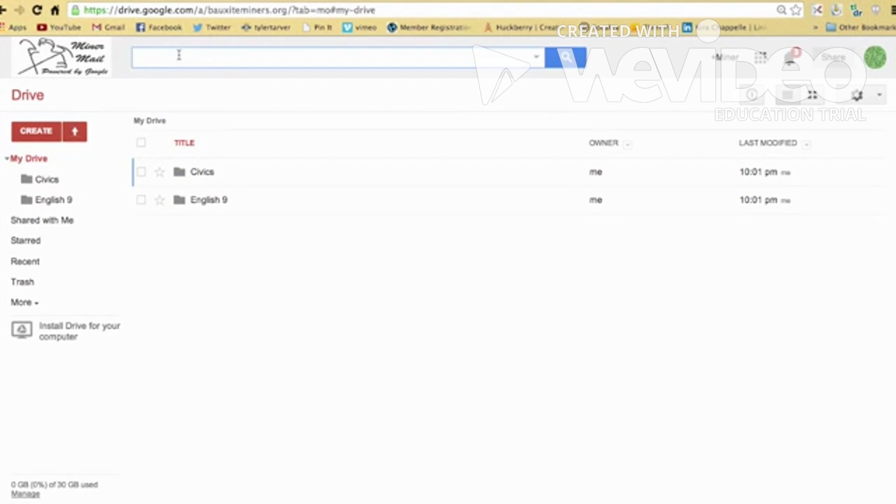
{"action": "type", "text": "civ"}
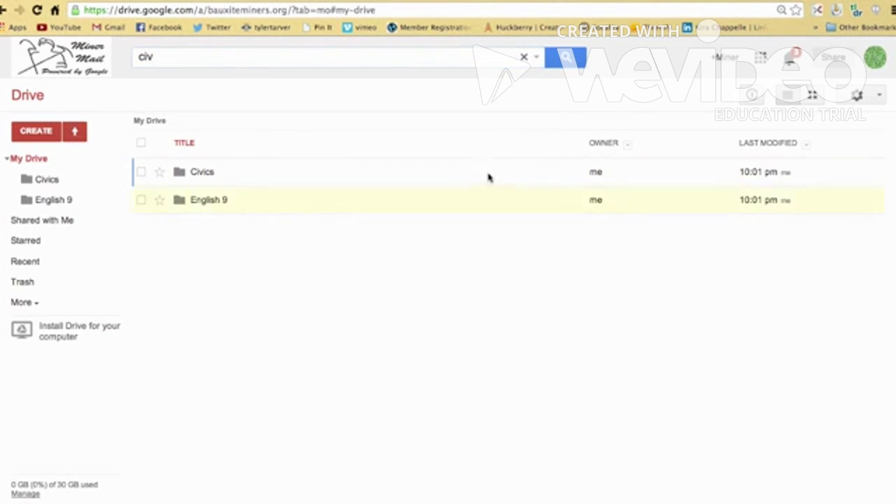
{"action": "left_click", "coordinate": [523, 56]}
- Upload post_2000.png from the computer's Desktop into My Drive
{"action": "left_click", "coordinate": [79, 136]}
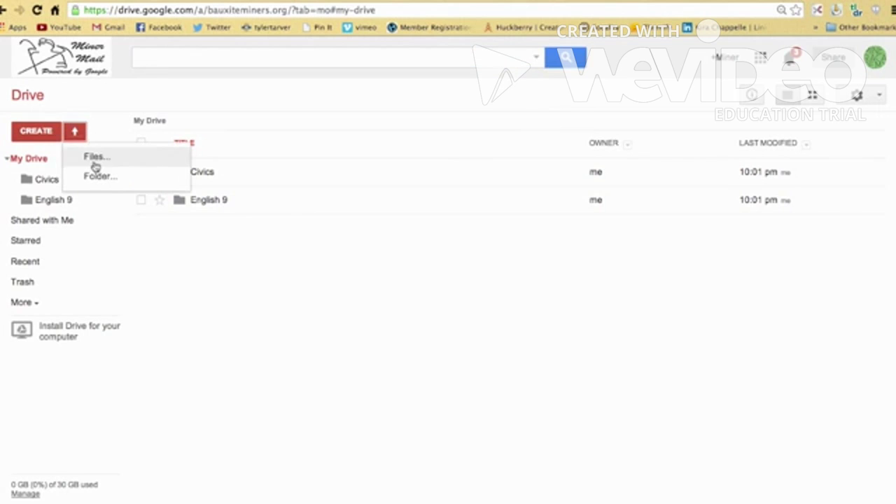
{"action": "left_click", "coordinate": [96, 157]}
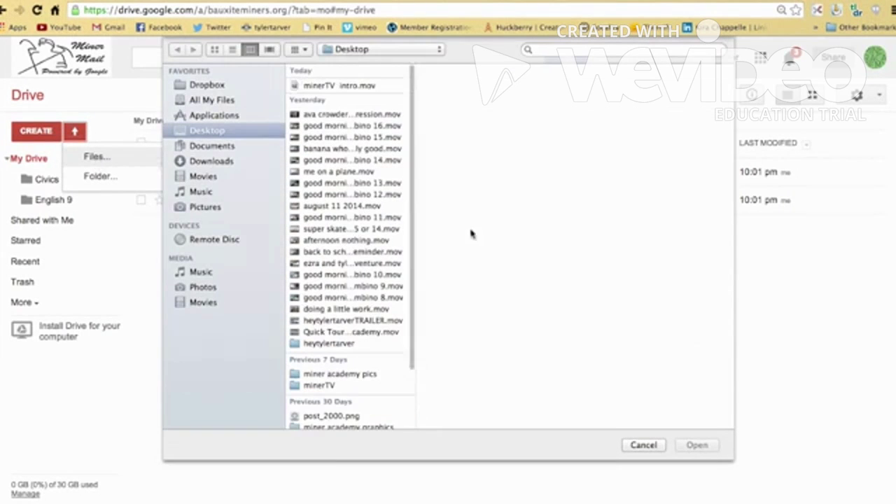
{"action": "scroll", "coordinate": [371, 361], "scroll_direction": "down", "scroll_amount": 3}
{"action": "scroll", "coordinate": [373, 362], "scroll_direction": "down", "scroll_amount": 1}
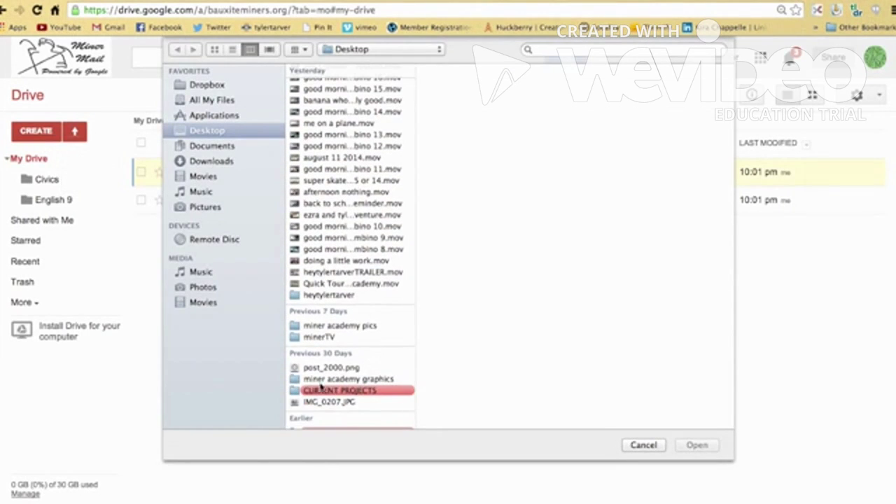
{"action": "left_click", "coordinate": [337, 368]}
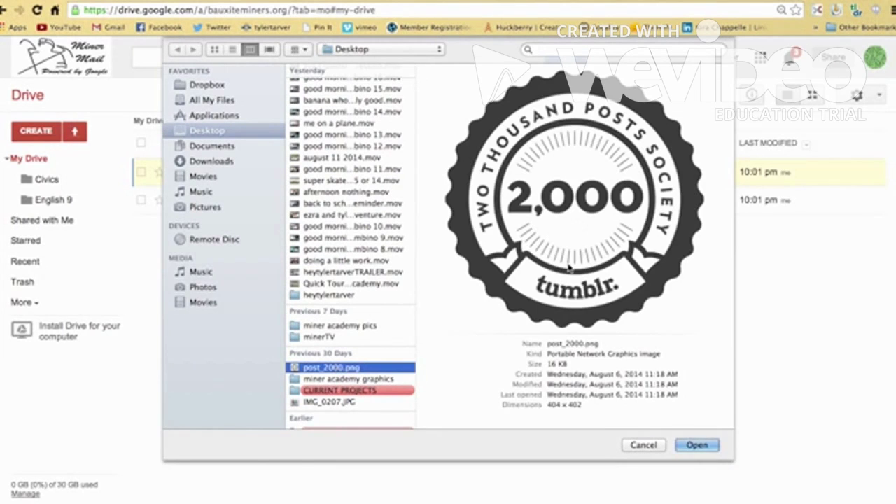
{"action": "left_click", "coordinate": [695, 445]}
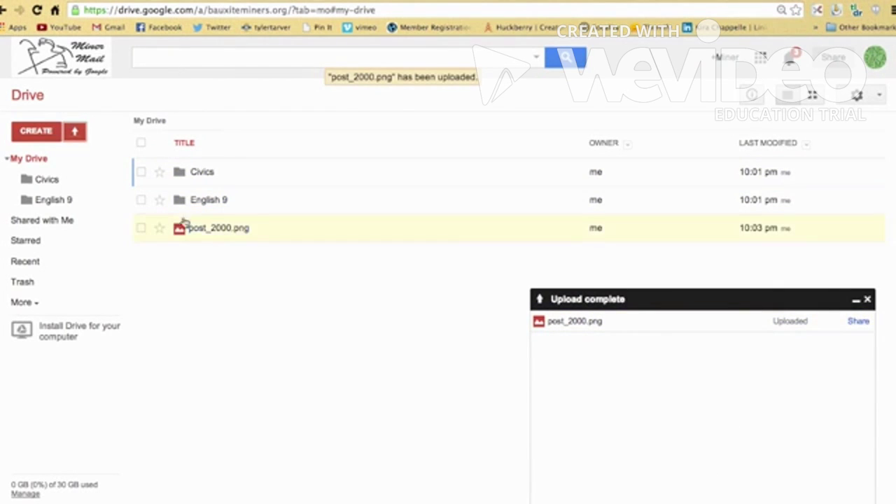
- Rename post_2000.png to 'tumblr 2000' and drag it onto the Civics folder
{"action": "left_click", "coordinate": [868, 299]}
{"action": "right_click", "coordinate": [202, 234]}
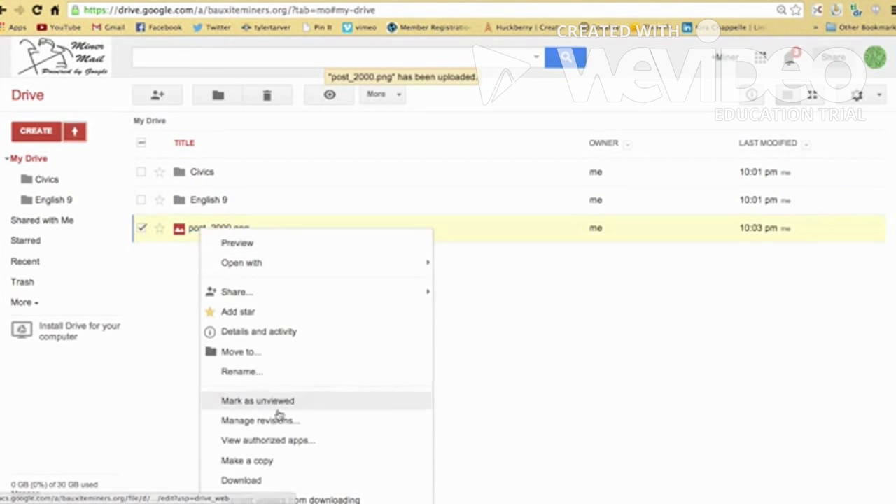
{"action": "left_click", "coordinate": [272, 376]}
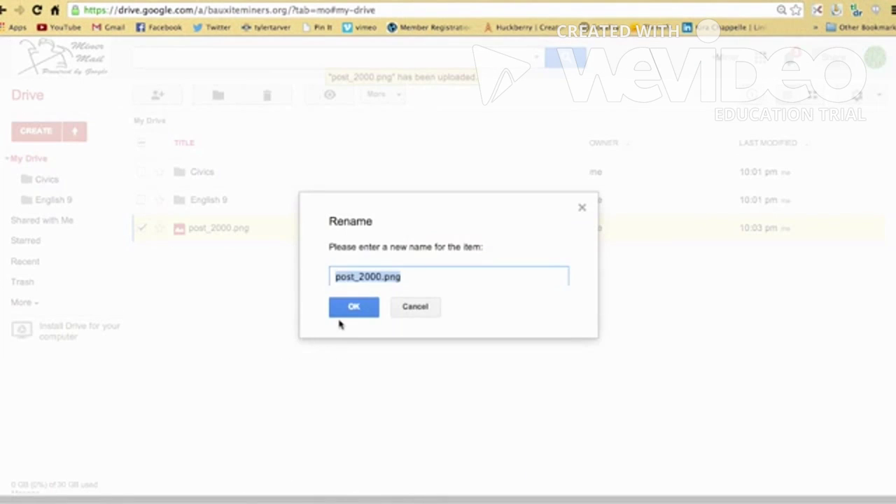
{"action": "type", "text": "tumblr"}
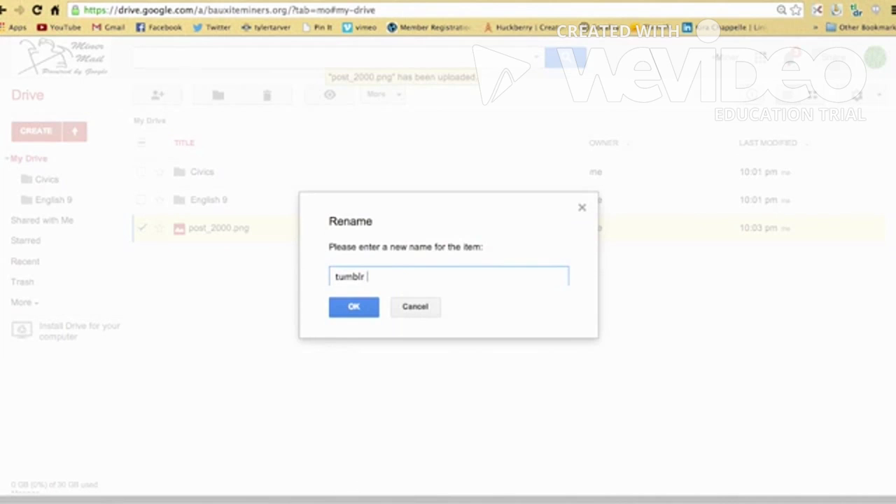
{"action": "type", "text": "2000"}
{"action": "key", "text": "Return"}
{"action": "left_click_drag", "start_coordinate": [210, 233], "coordinate": [62, 186]}
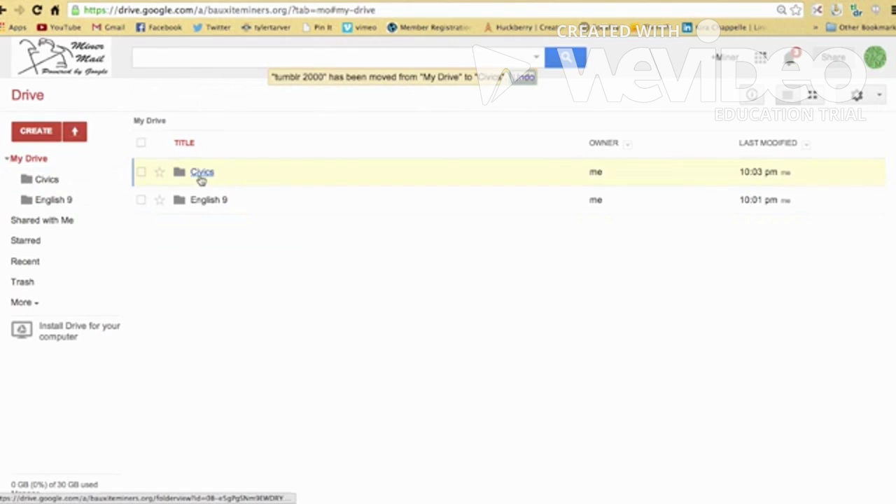
- Open the Civics folder and create a new blank Google Docs document there
{"action": "left_click", "coordinate": [201, 177]}
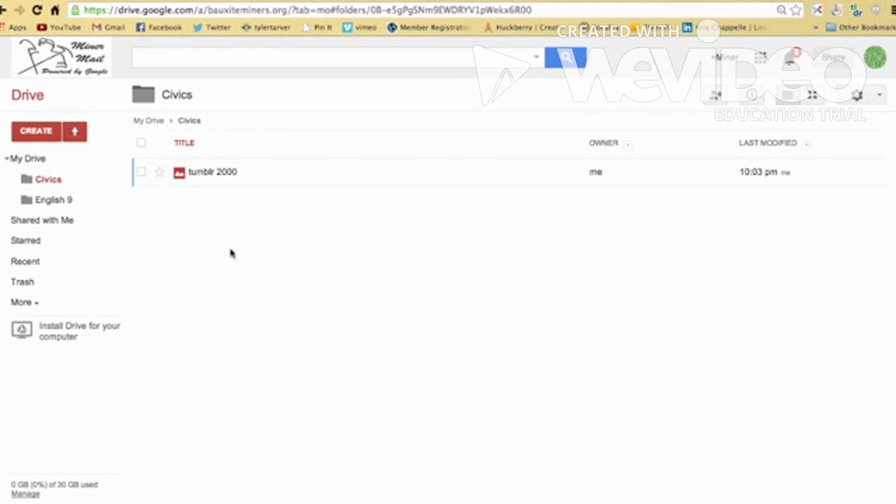
{"action": "left_click", "coordinate": [39, 131]}
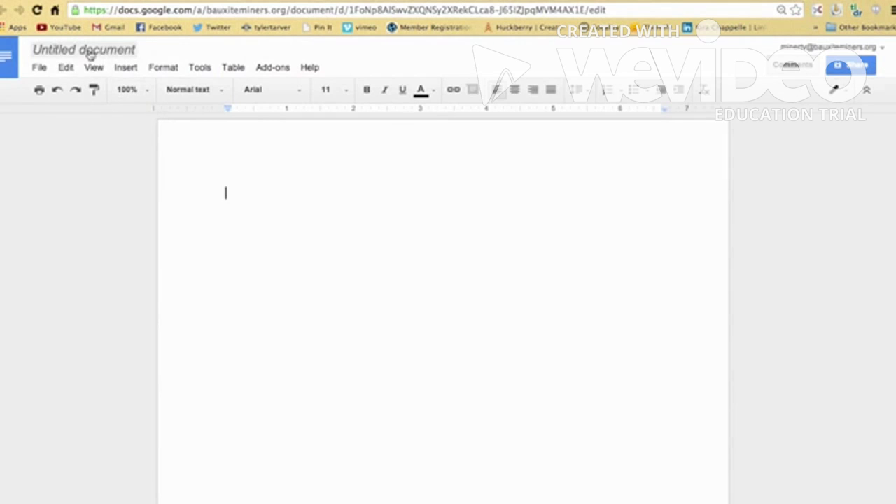
- Rename 'Untitled document' to 'American Revolution Notes'
{"action": "left_click", "coordinate": [89, 53]}
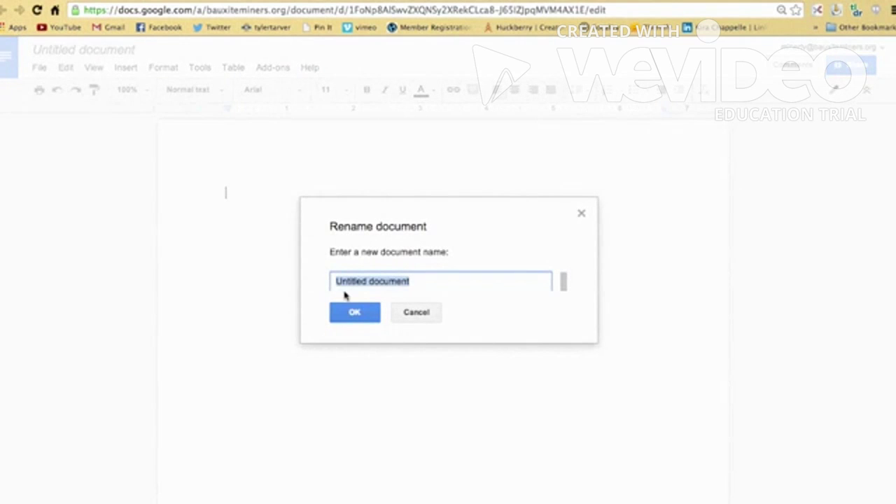
{"action": "type", "text": "American Revolution Notes"}
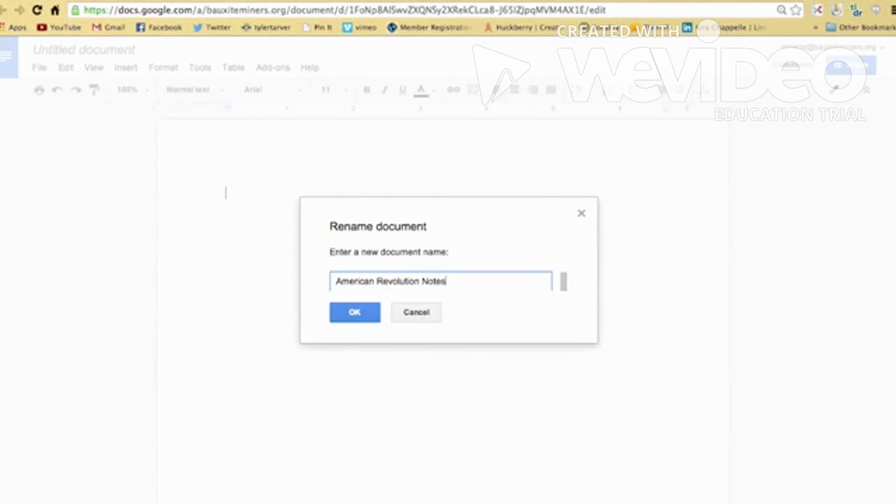
{"action": "key", "text": "Return"}
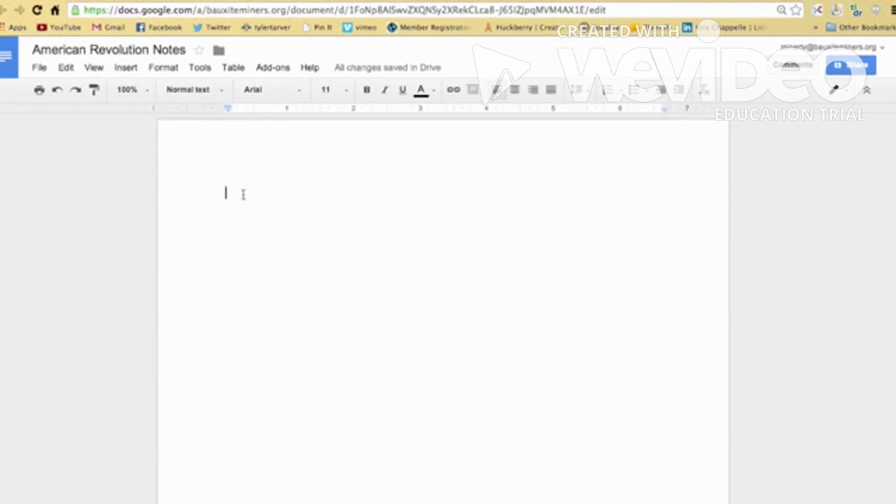
- Type 'a lot of important stuff happened' as the first line, then start a new line
{"action": "type", "text": "a lot "}
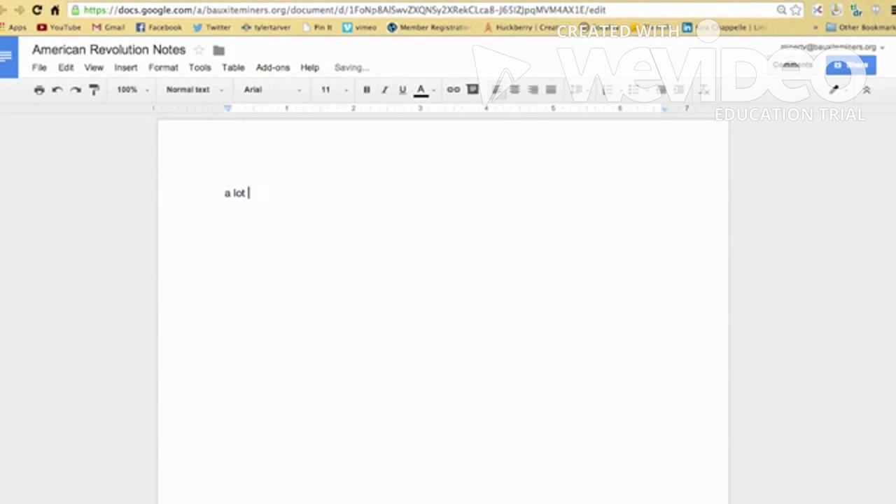
{"action": "type", "text": "of important stuf"}
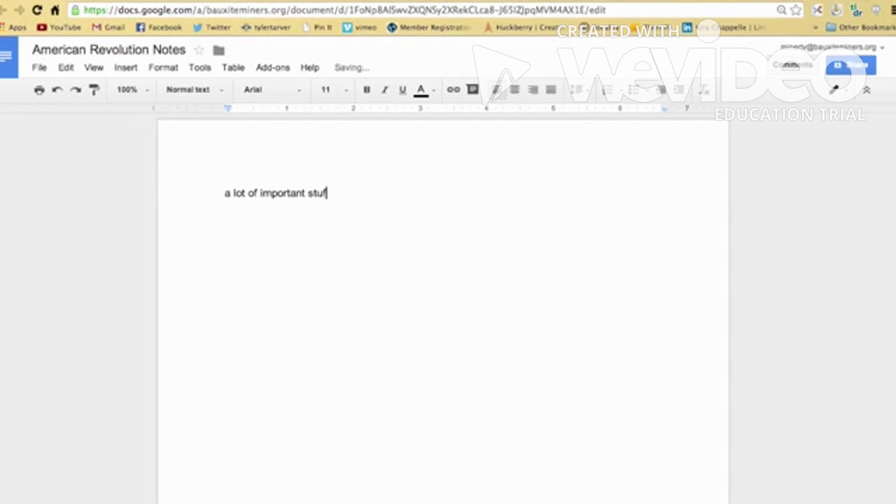
{"action": "type", "text": "f happened"}
{"action": "key", "text": "Return"}
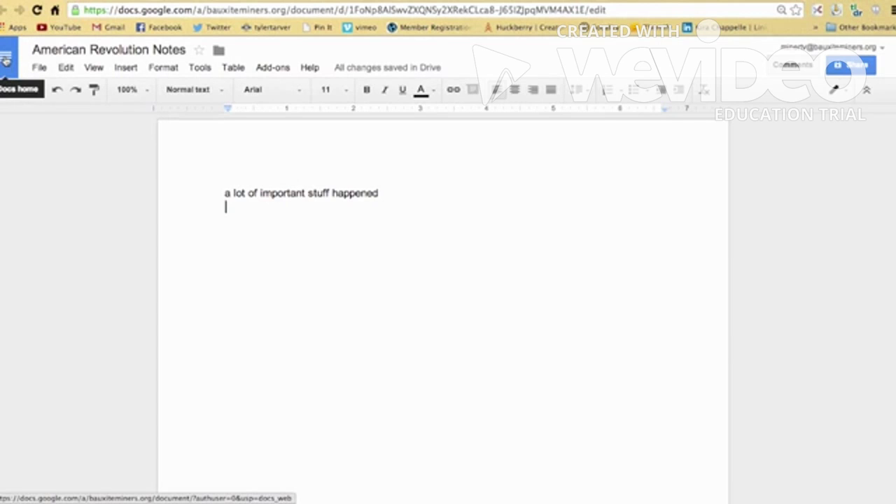
{"action": "left_click", "coordinate": [5, 61]}
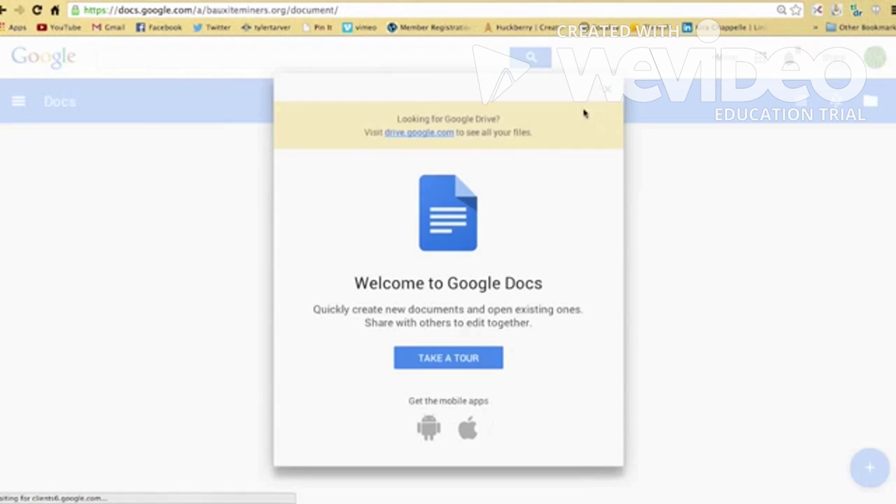
{"action": "left_click", "coordinate": [610, 90]}
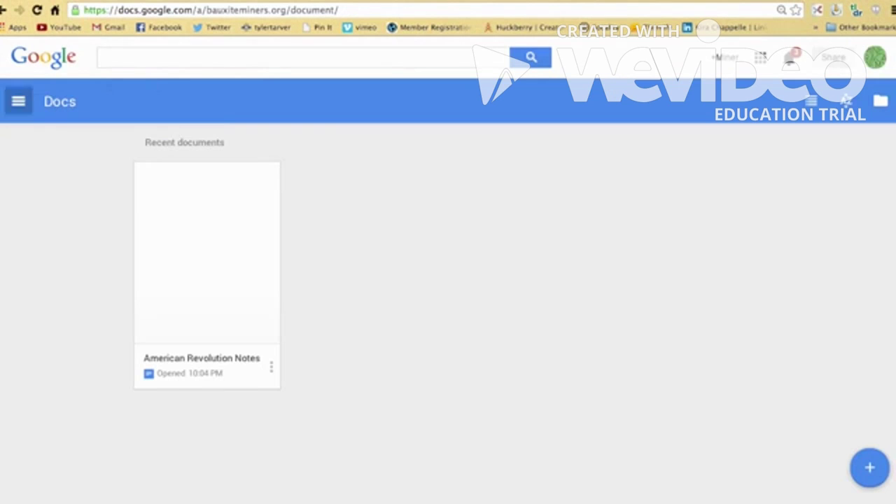
{"action": "left_click", "coordinate": [205, 236]}
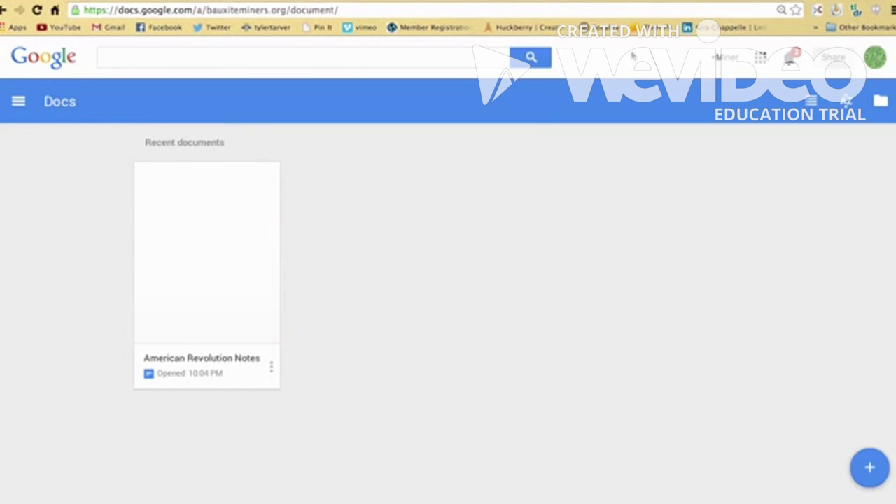
{"action": "left_click", "coordinate": [614, 3]}
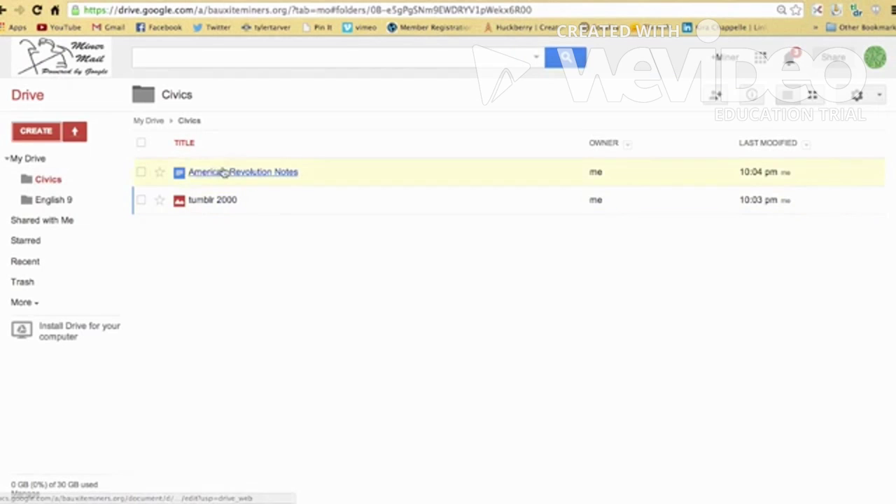
{"action": "mouse_move", "coordinate": [210, 175]}
{"action": "left_mouse_down"}
{"action": "mouse_move", "coordinate": [40, 203]}
{"action": "mouse_move", "coordinate": [194, 175]}
{"action": "left_mouse_up"}
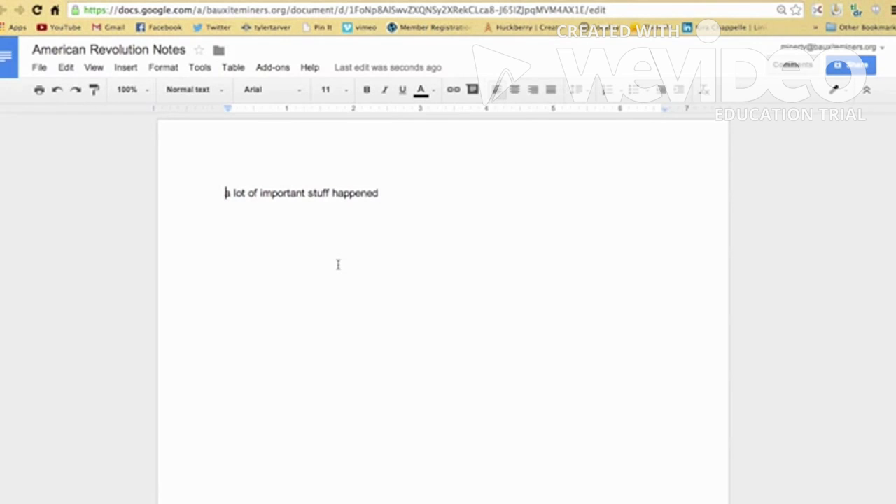
- Type several lines of random filler text on the empty second line and below
{"action": "left_click", "coordinate": [235, 212]}
{"action": "type", "text": "fasl;dfkjasdl;kfjasl;dkfjasl;dkfjasd"}
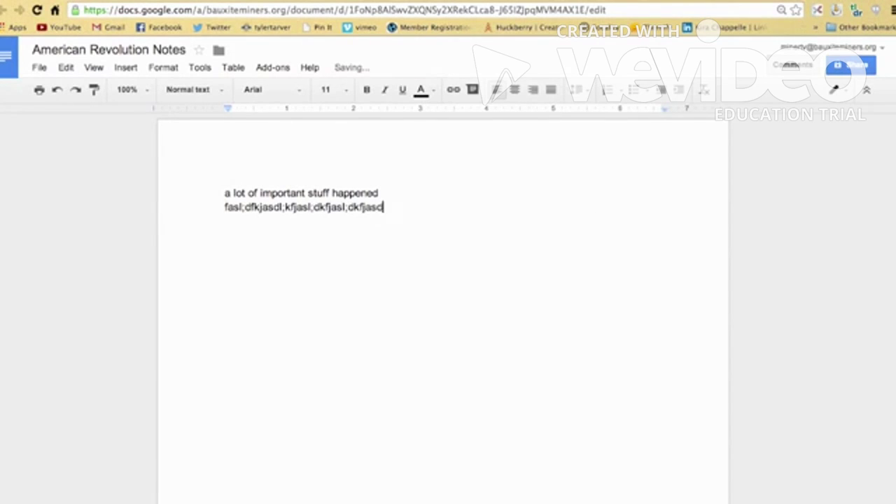
{"action": "type", "text": "l;kfjasdfl;kjasdfl"}
{"action": "key", "text": "Return"}
{"action": "type", "text": "as"}
{"action": "key", "text": "Return"}
{"action": "type", "text": "dfa"}
{"action": "key", "text": "Return"}
{"action": "type", "text": "sdlfkhlkasdhflkashdf"}
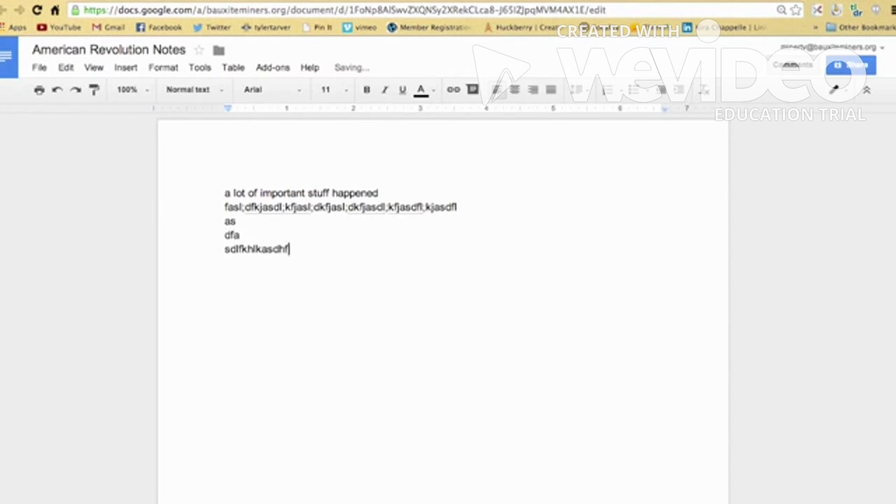
{"action": "key", "text": "Return"}
{"action": "key", "text": "Return"}
- Add another filler line, then a final line 'GOURPOSUDF PSDOGU SPDOUG SPDGU'
{"action": "type", "text": "a"}
{"action": "key", "text": "Return"}
{"action": "type", "text": "sdflkahsdlfkhasdlfkashf"}
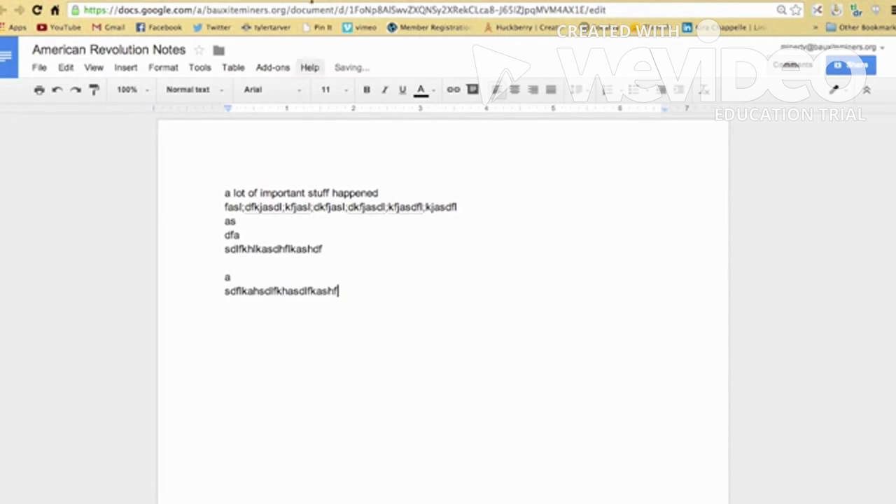
{"action": "mouse_move", "coordinate": [395, 75]}
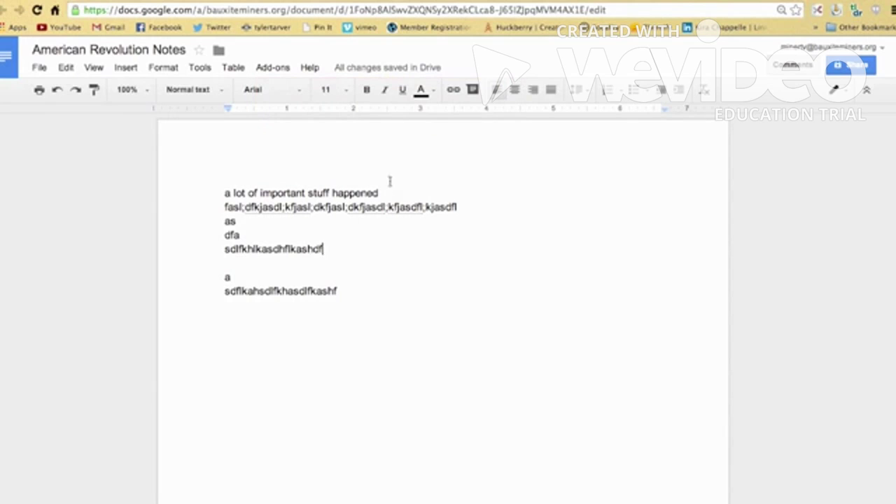
{"action": "key", "text": "Return"}
{"action": "key", "text": "Return"}
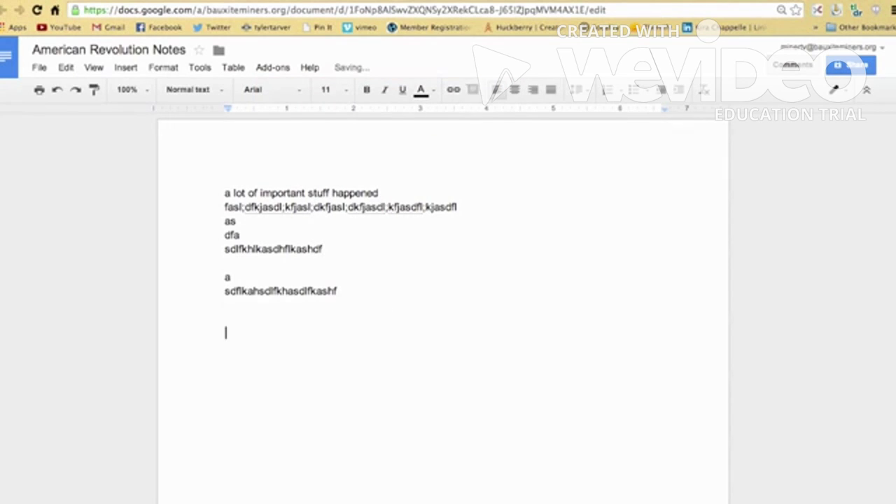
{"action": "type", "text": "GOURPOSUDF PSDOGU SPDOUG SPDGU"}
- Invite a colleague by name with Can edit access and send the invitation
{"action": "left_click", "coordinate": [849, 66]}
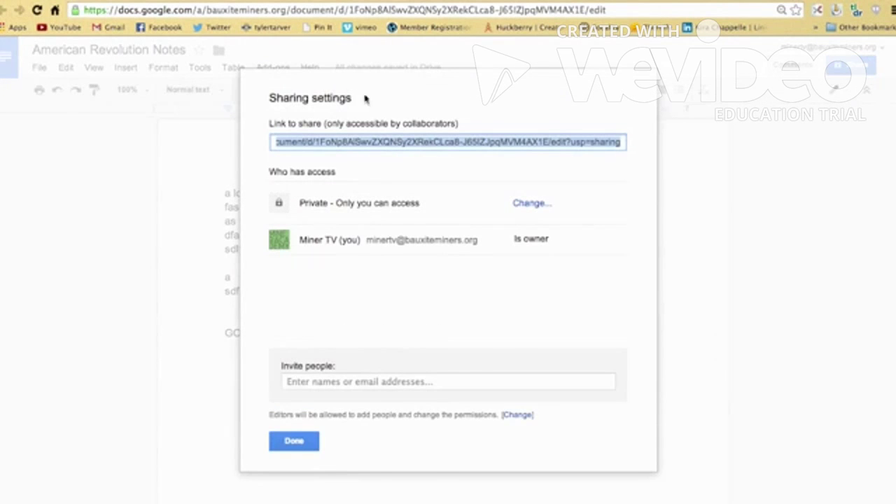
{"action": "left_click", "coordinate": [346, 381]}
{"action": "type", "text": "tyler tarver"}
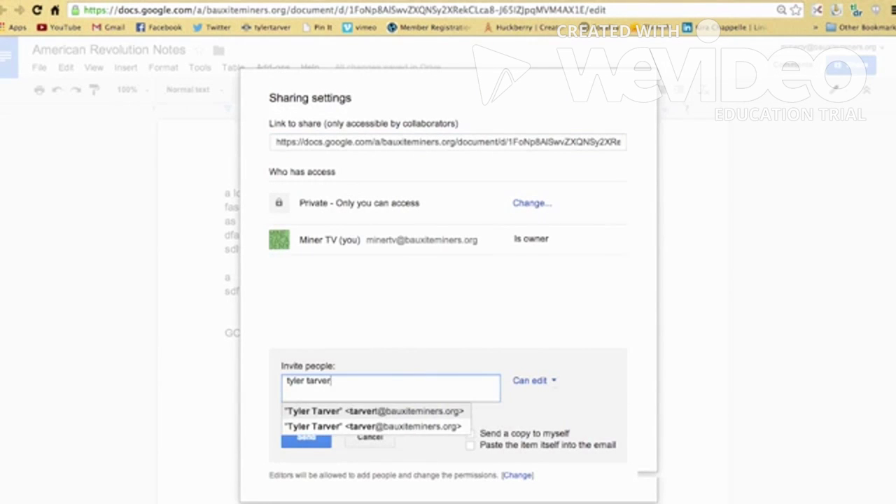
{"action": "left_click", "coordinate": [392, 428]}
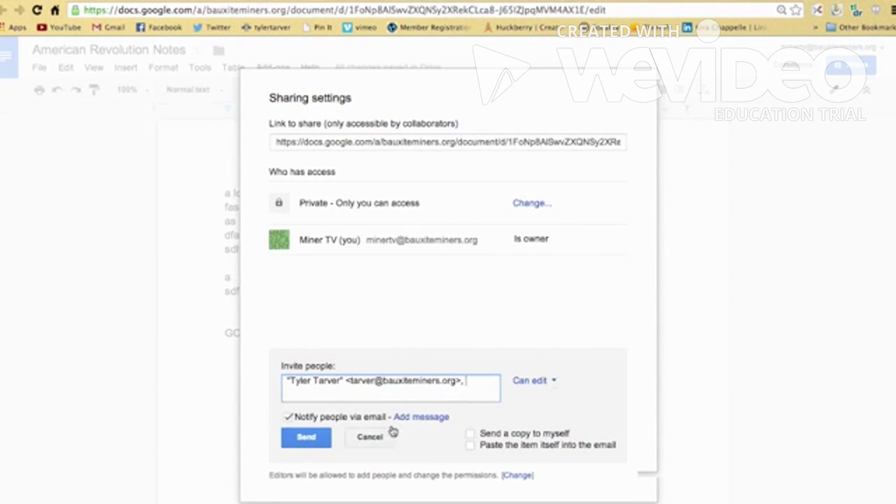
{"action": "left_click", "coordinate": [305, 436]}
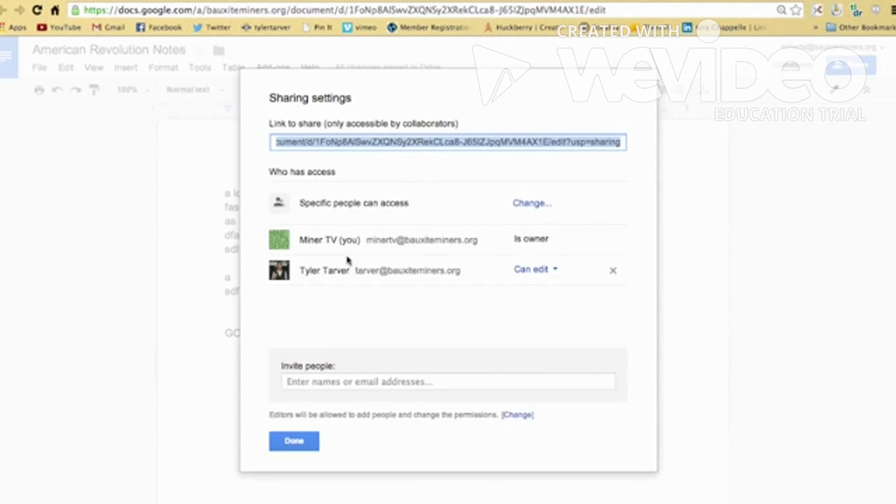
- Try the colleague's access at Can comment, Can view, then Is owner
{"action": "left_click", "coordinate": [556, 272]}
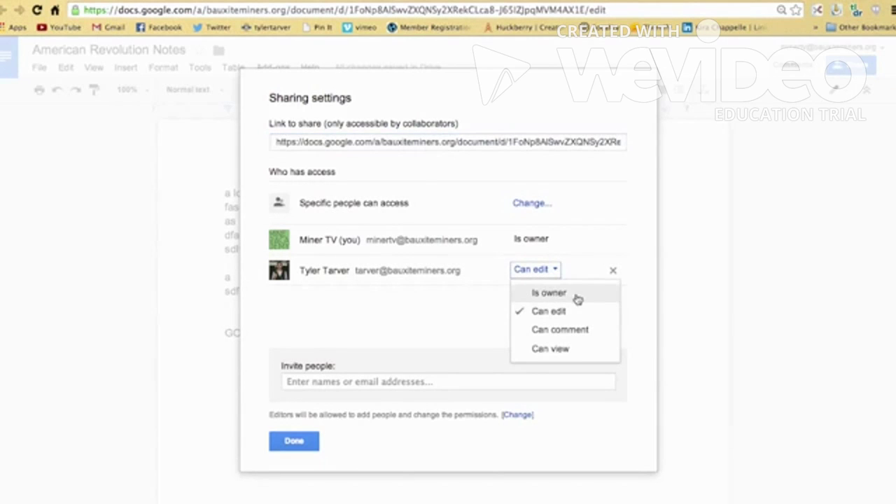
{"action": "left_click", "coordinate": [584, 332]}
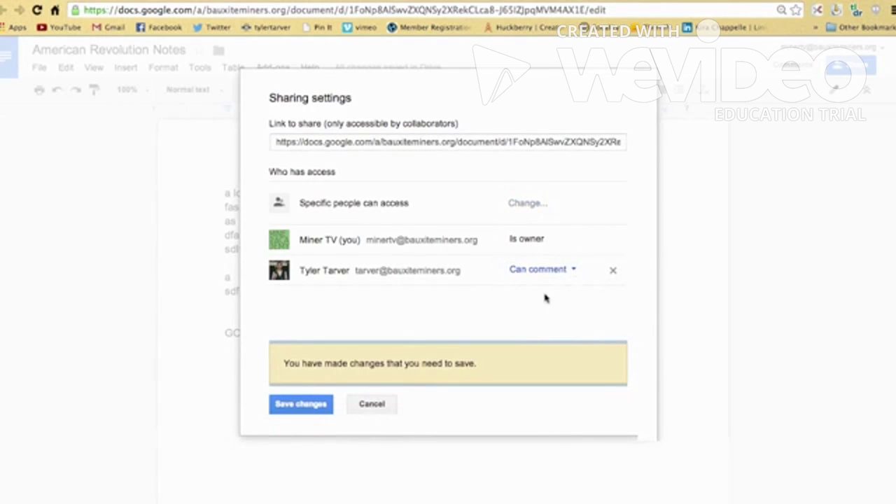
{"action": "left_click", "coordinate": [569, 276]}
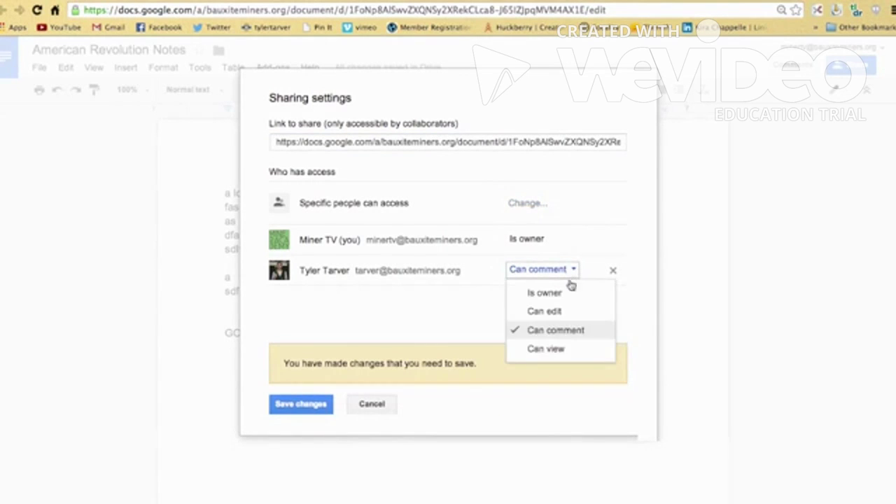
{"action": "left_click", "coordinate": [563, 356]}
{"action": "left_click", "coordinate": [558, 270]}
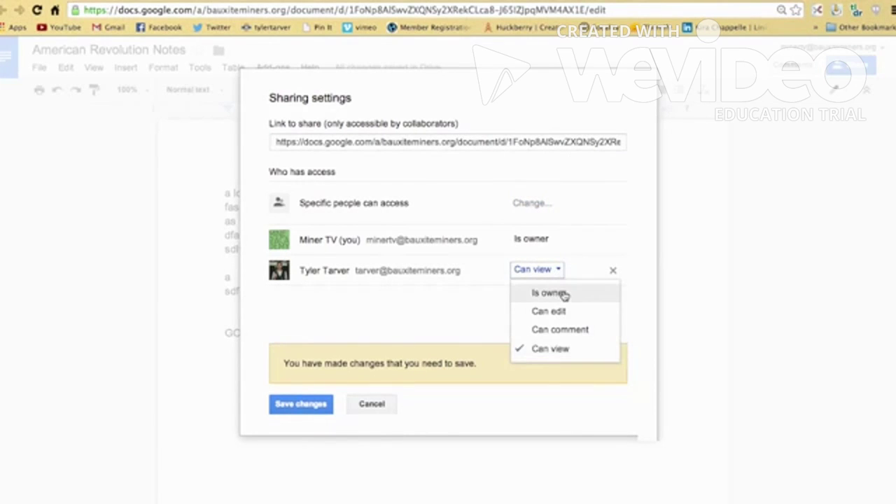
{"action": "left_click", "coordinate": [565, 295]}
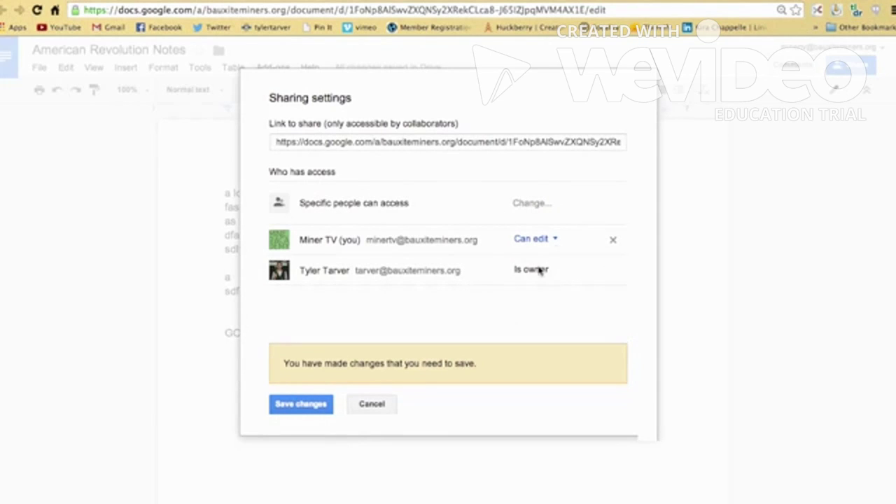
- Make yourself owner again, save the sharing changes, and select the share link
{"action": "left_click", "coordinate": [553, 242]}
{"action": "left_click", "coordinate": [551, 261]}
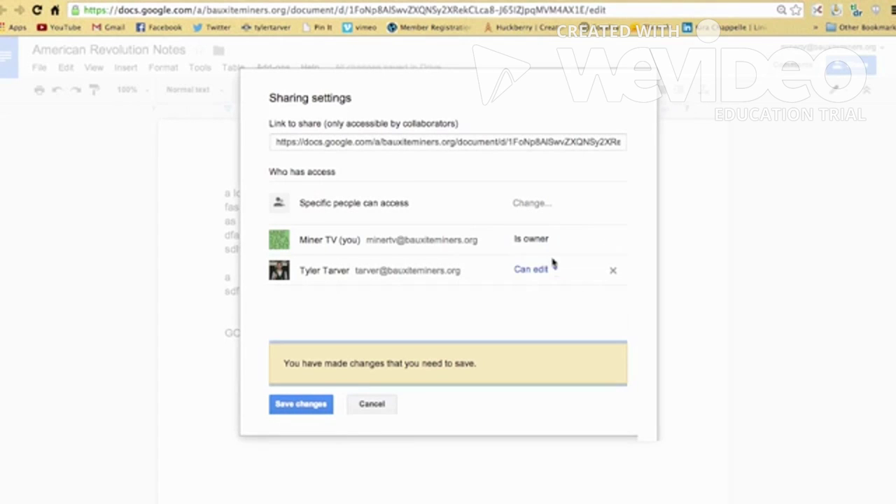
{"action": "left_click", "coordinate": [301, 405]}
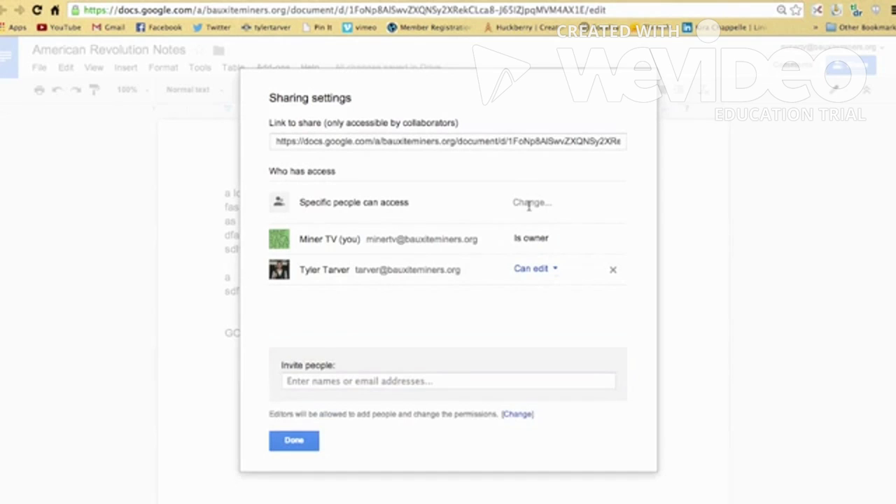
{"action": "left_click", "coordinate": [405, 142]}
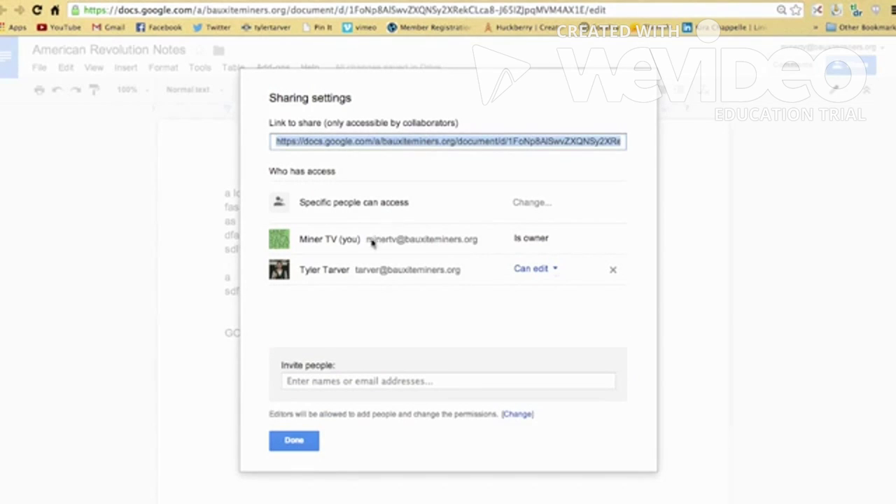
- Close sharing settings and return to Docs home with recent documents shown as a list
{"action": "left_click", "coordinate": [278, 446]}
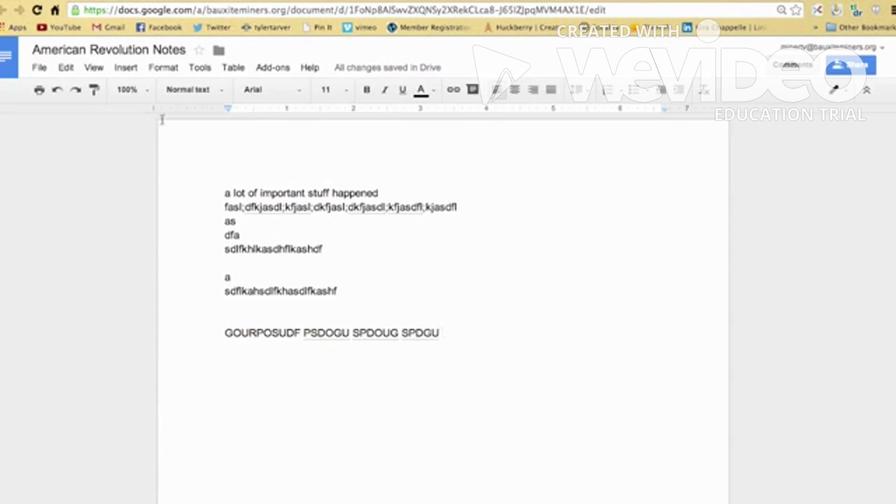
{"action": "left_click", "coordinate": [5, 66]}
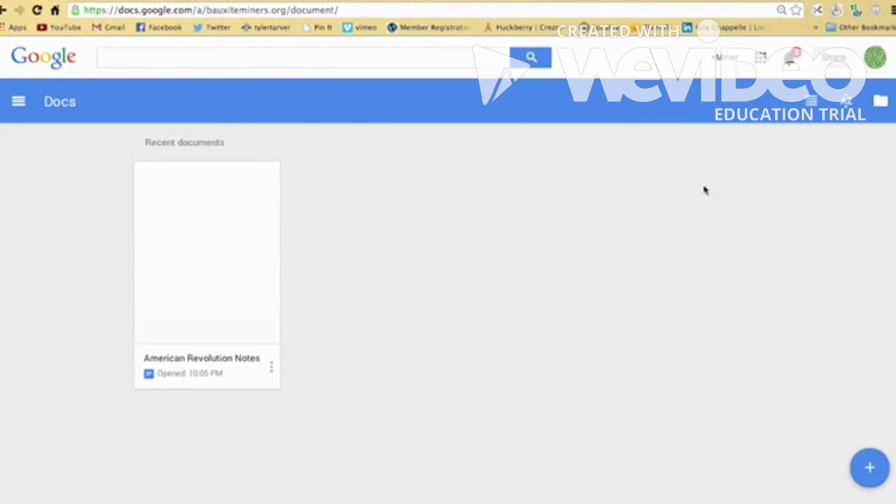
{"action": "left_click", "coordinate": [812, 102]}
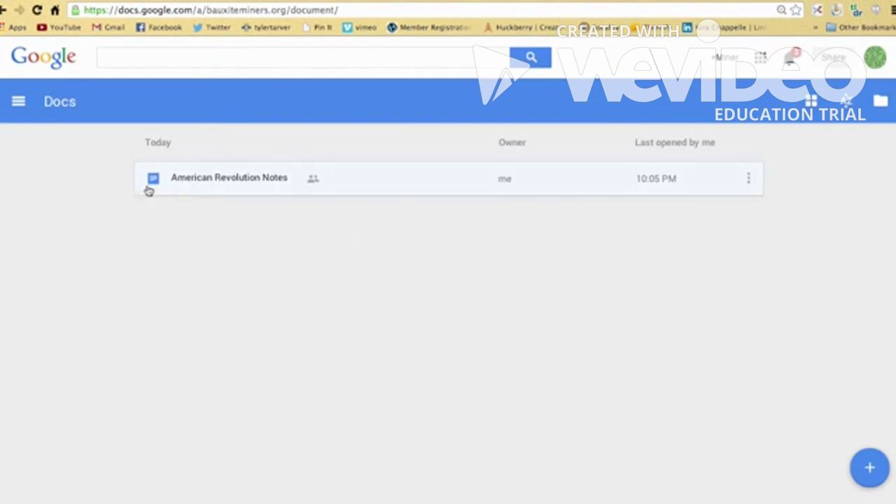
- Switch from Google Docs to Google Drive via the Google apps grid
{"action": "left_click", "coordinate": [18, 103]}
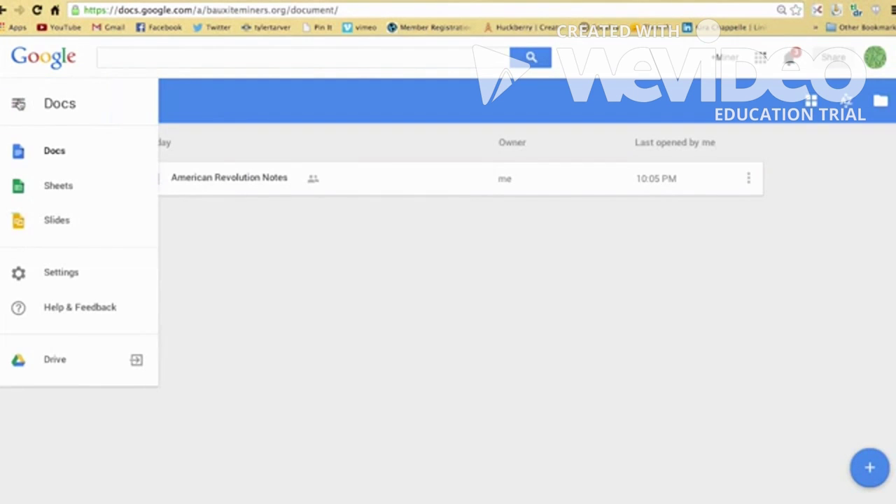
{"action": "left_click", "coordinate": [761, 57]}
{"action": "left_click", "coordinate": [714, 203]}
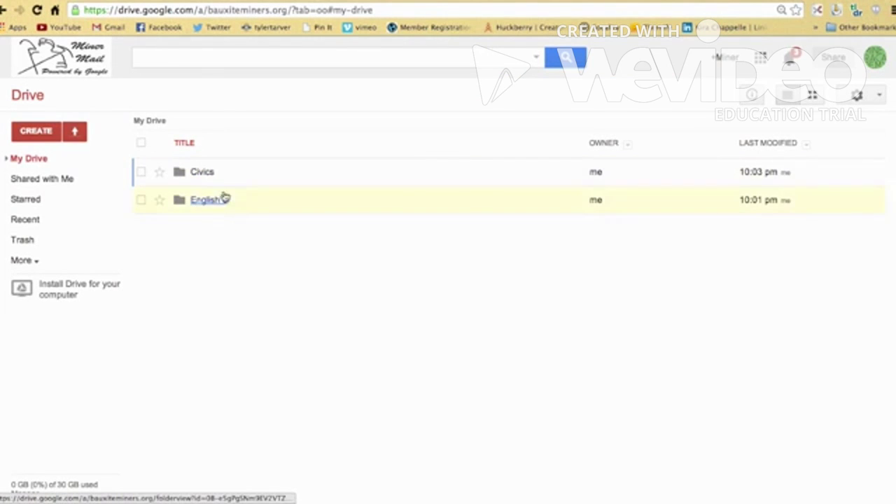
- Inside Civics, create a 'Chapter 1' folder and move American Revolution Notes into it
{"action": "left_click", "coordinate": [206, 175]}
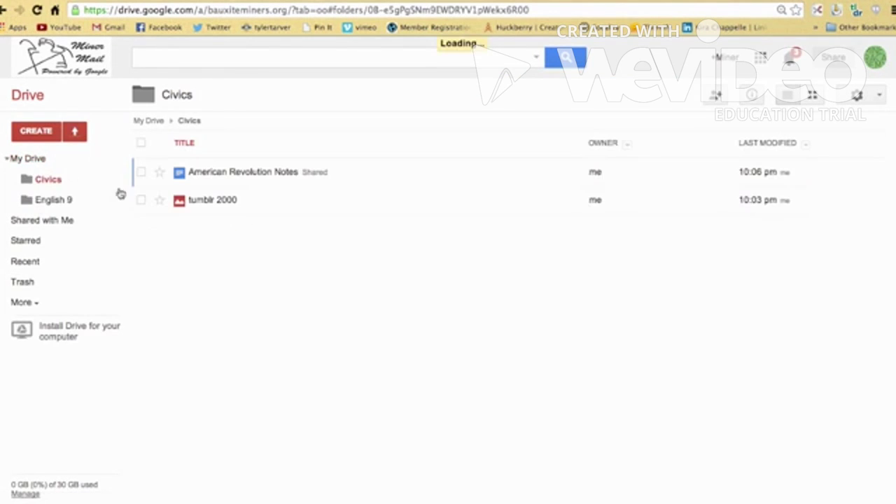
{"action": "left_click", "coordinate": [36, 131]}
{"action": "left_click", "coordinate": [92, 175]}
{"action": "type", "text": "Chapter 1"}
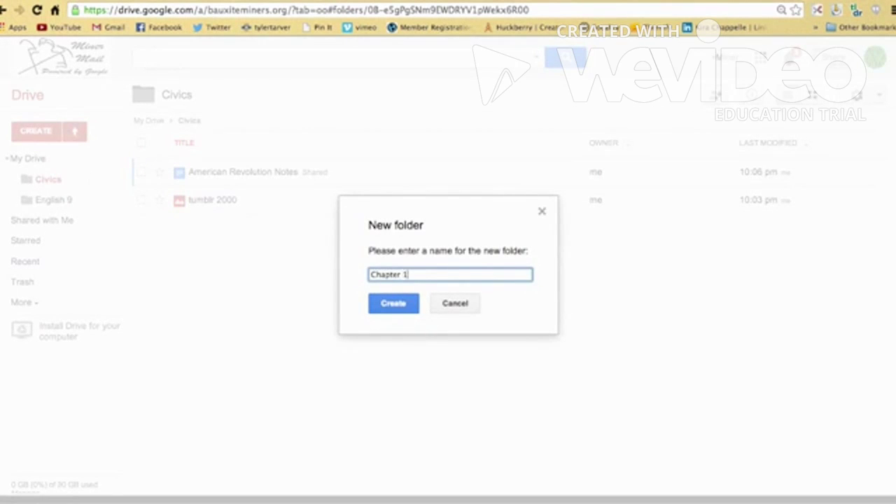
{"action": "key", "text": "Return"}
{"action": "left_click_drag", "start_coordinate": [201, 201], "coordinate": [214, 176]}
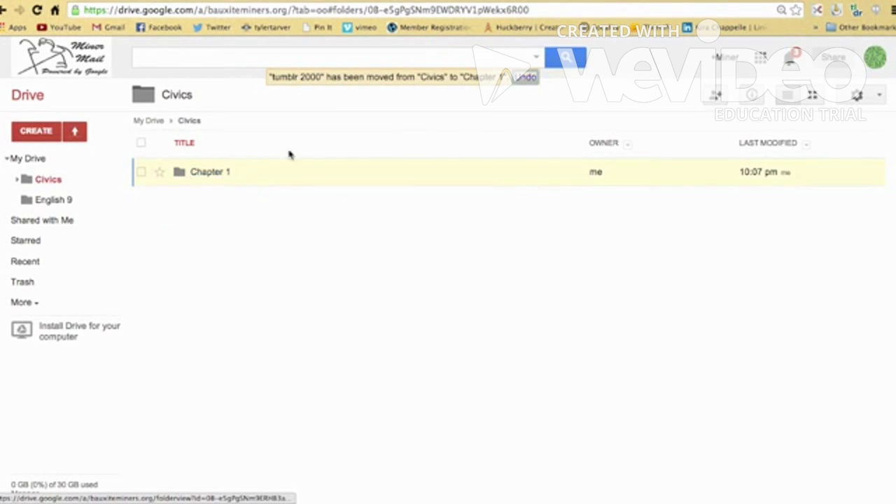